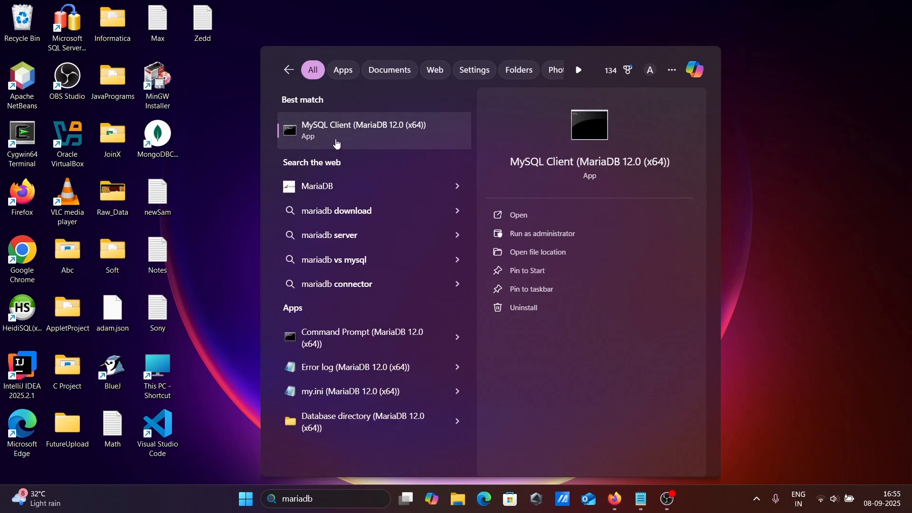
Open the MySQL Client (MariaDB 12.0) and log in with the account password.
left_click(381, 138)
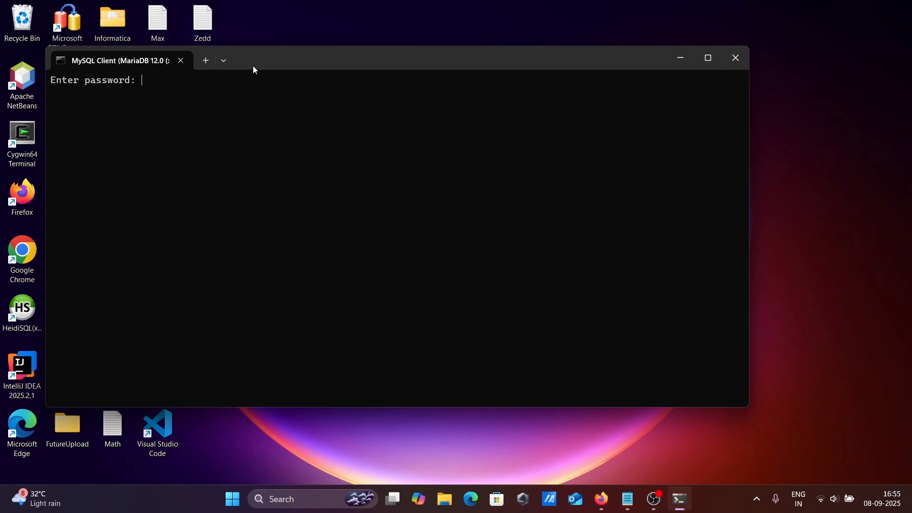
left_click_drag(253, 67, 455, 97)
type("****")
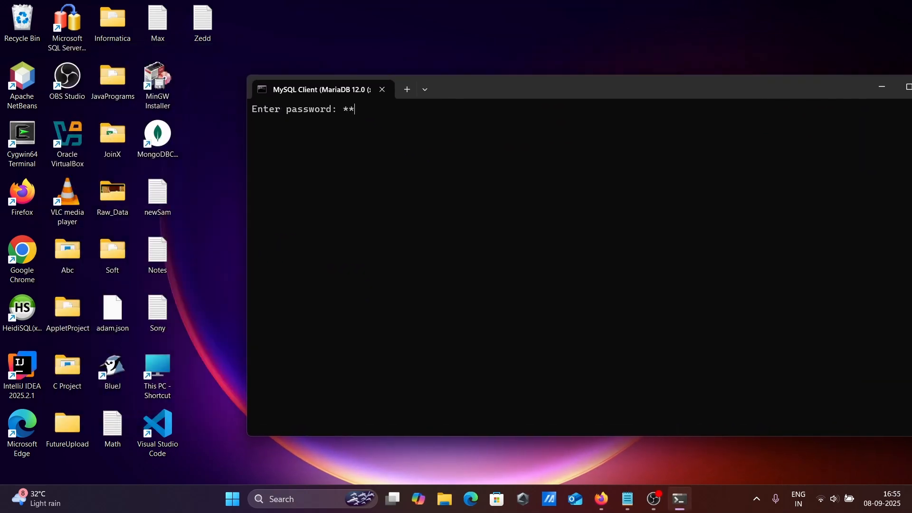
key("Return")
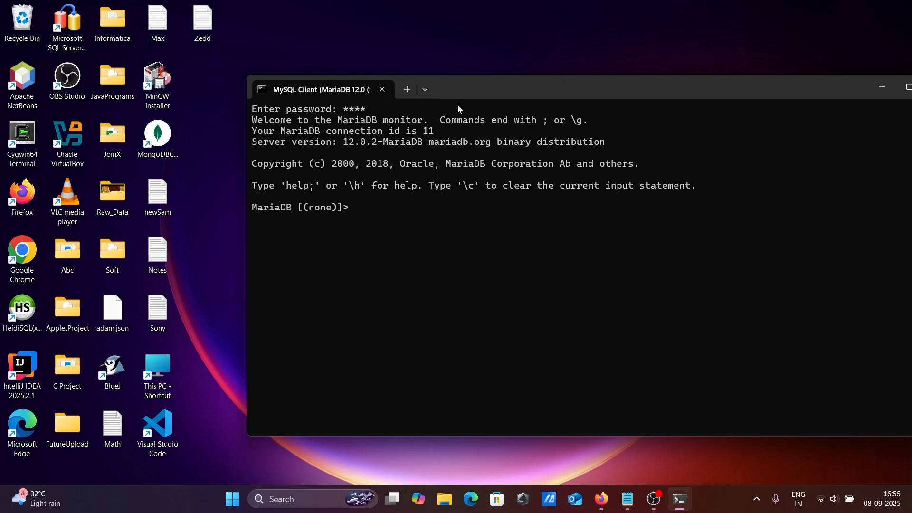
Launch HeidiSQL, create a new session with network type MariaDB or MySQL (TCP/IP), and enter the root user's password.
double_click(30, 324)
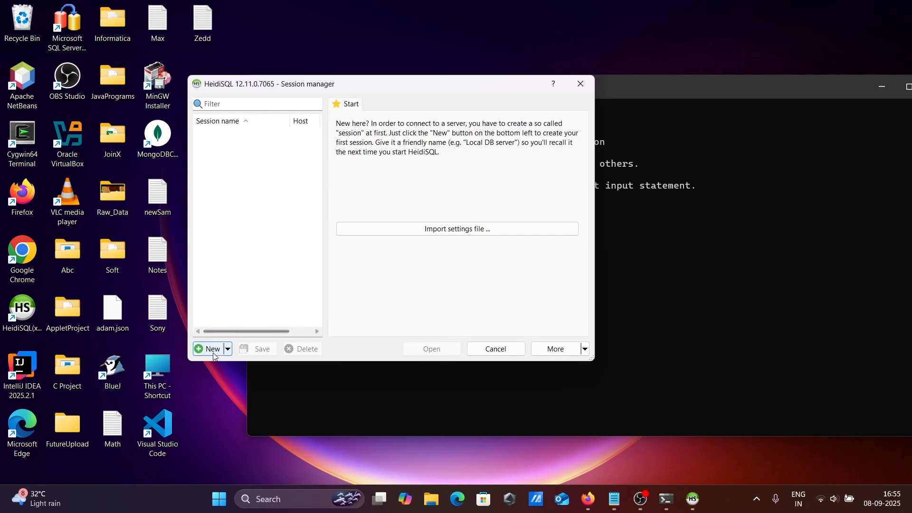
left_click(214, 349)
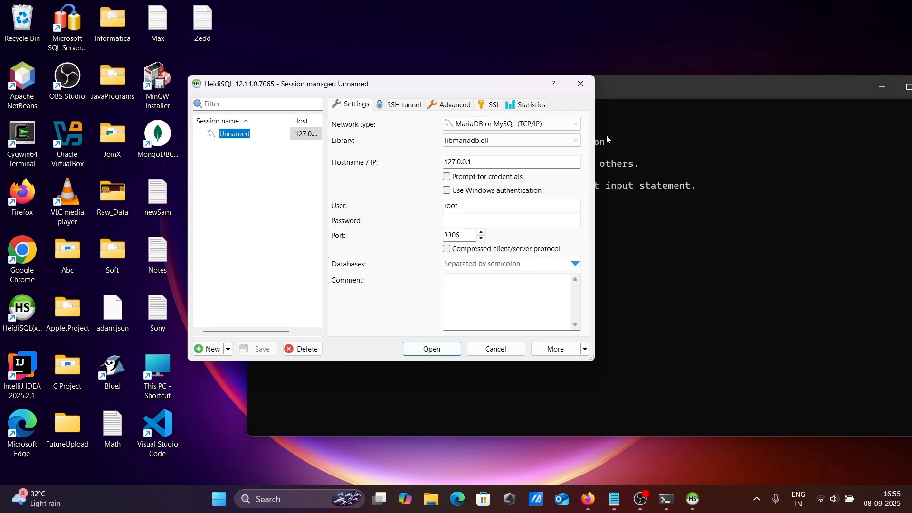
left_click(510, 125)
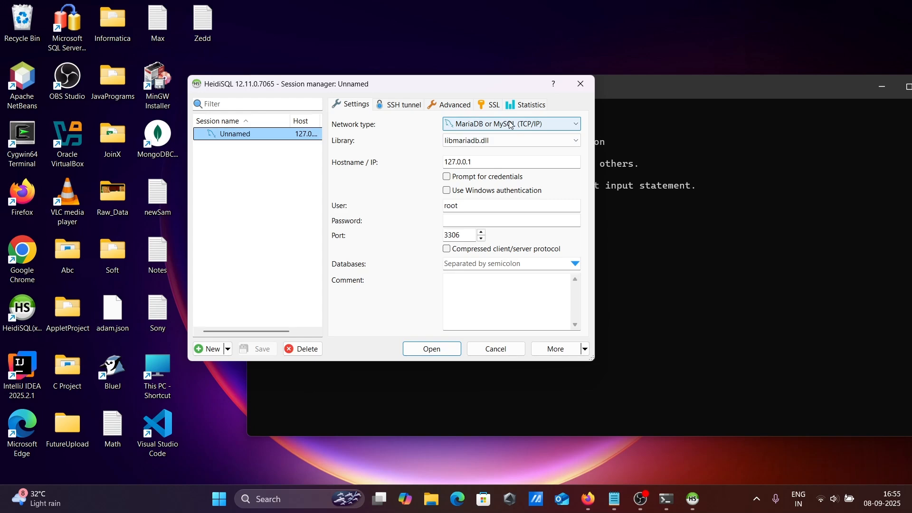
left_click(510, 125)
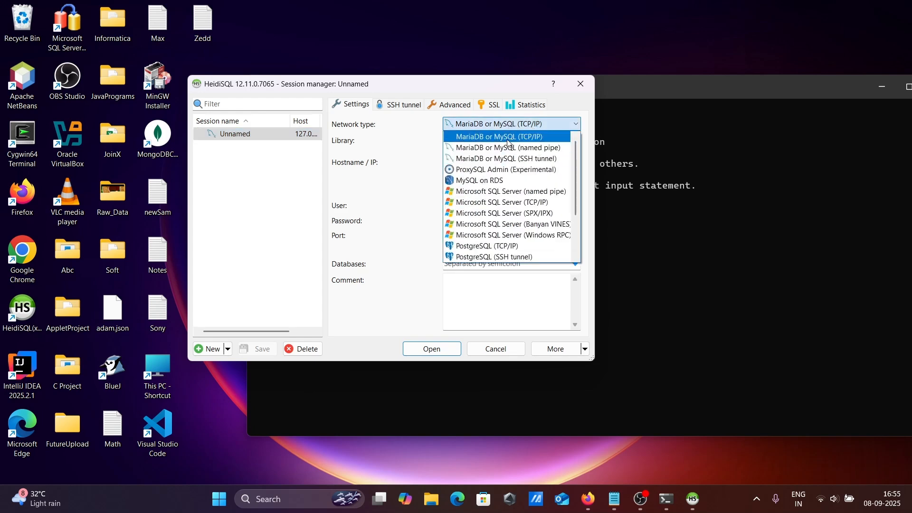
left_click(523, 139)
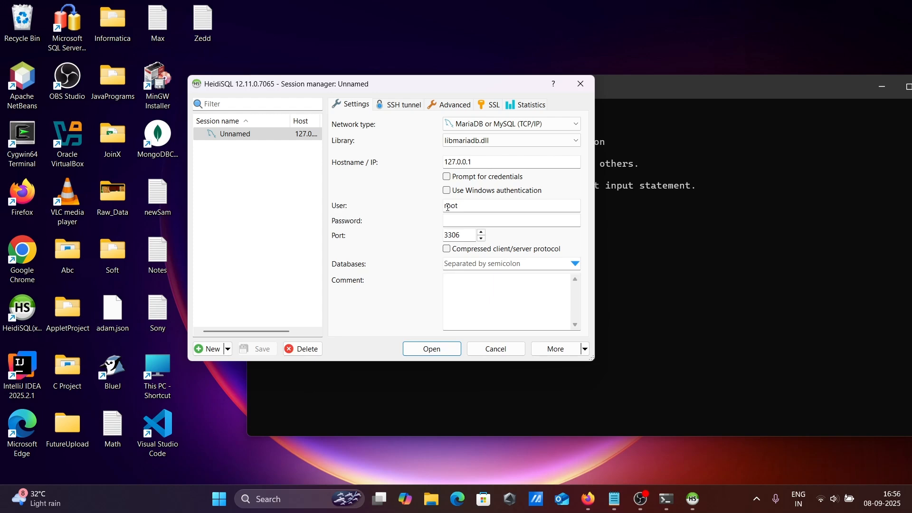
left_click(452, 219)
type("123")
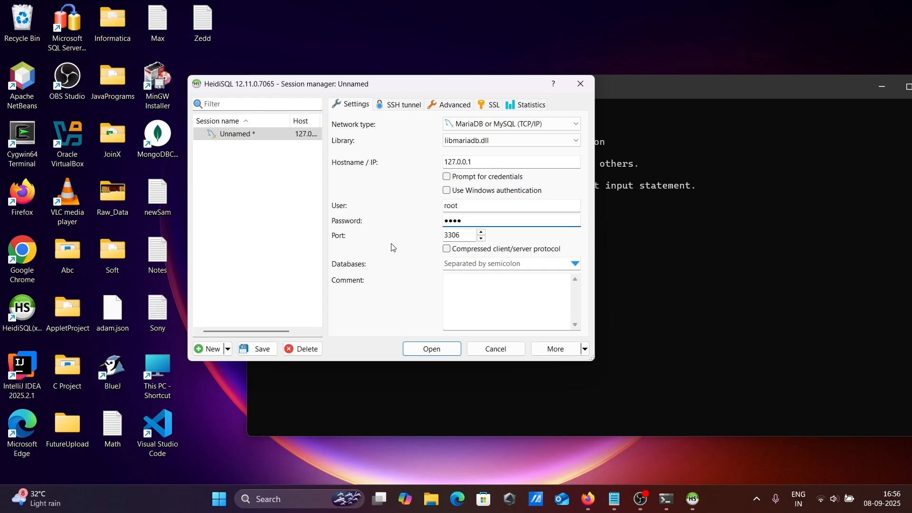
Copy the SHOW VARIABLES LIKE 'port'; query from Zedd.txt in Notepad and run it in the MySQL Client.
left_click(650, 222)
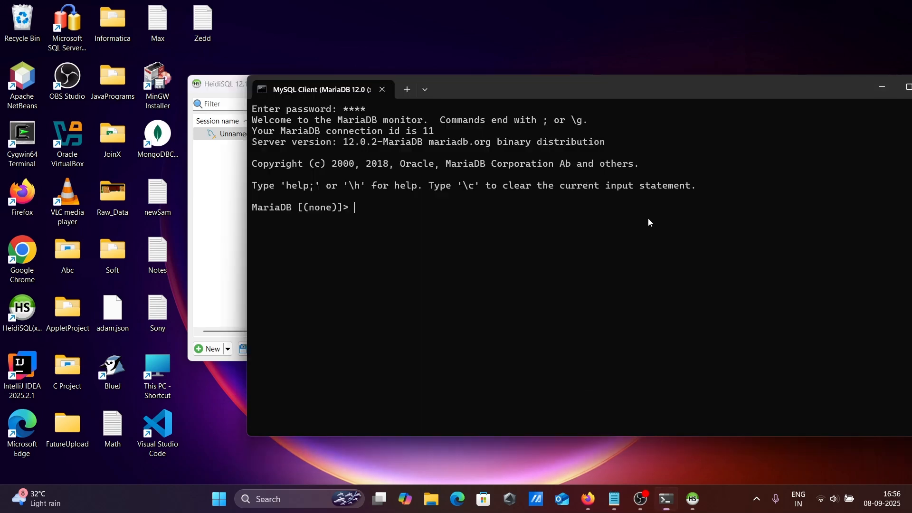
left_click(623, 497)
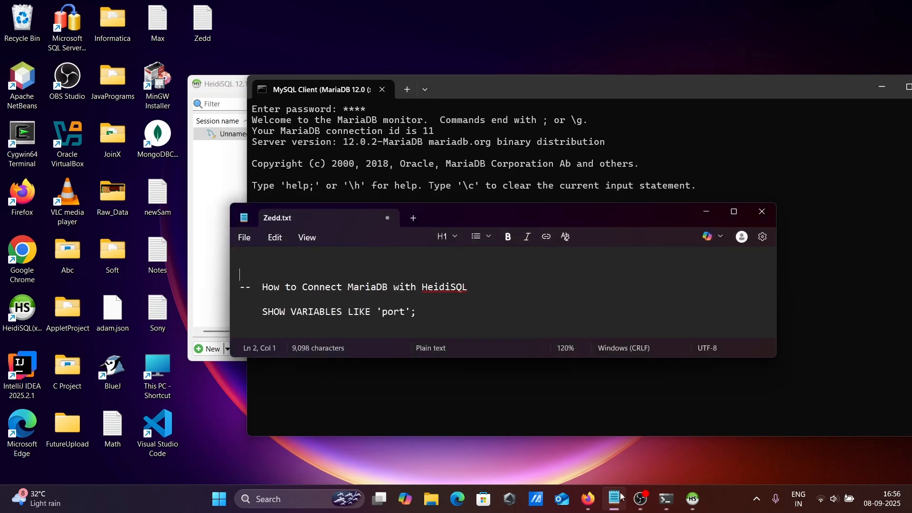
left_click_drag(420, 318, 264, 312)
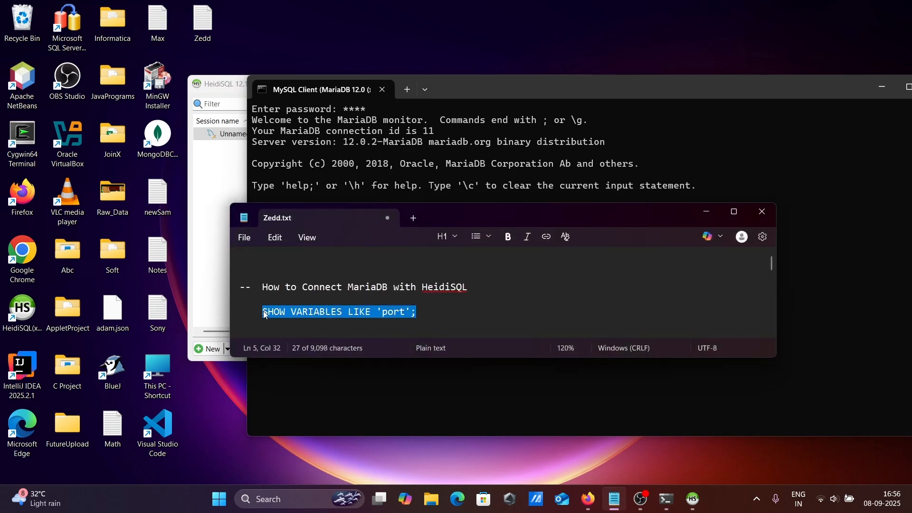
key("ctrl+c")
left_click(459, 172)
right_click(409, 210)
key("Return")
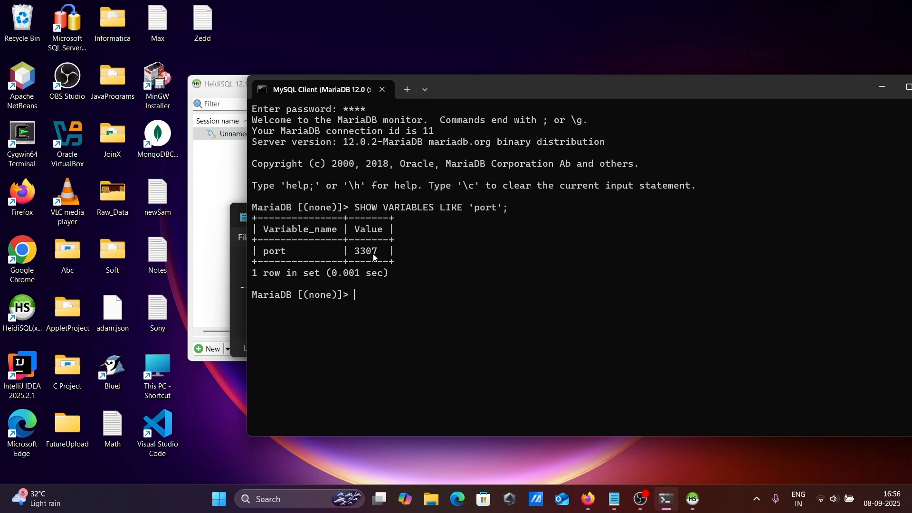
Back in HeidiSQL, set the session's port to 3307 and its database to mysql.
left_click(228, 93)
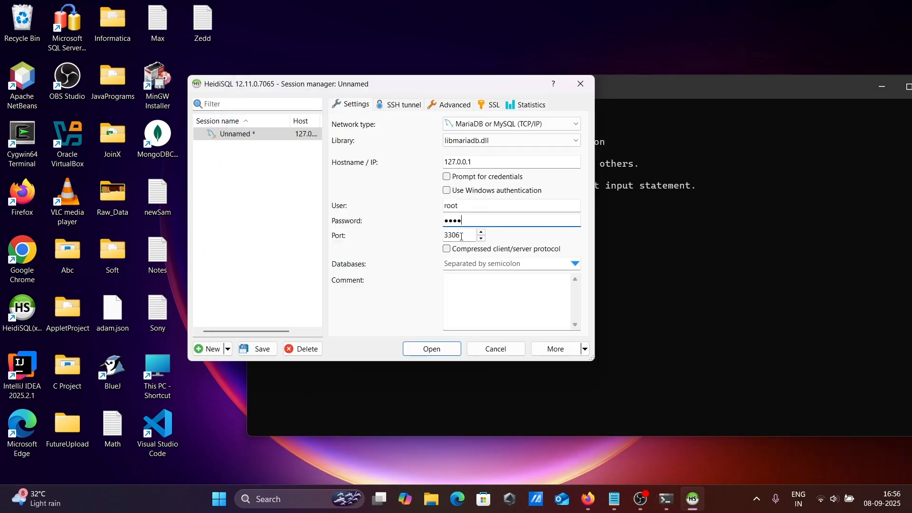
left_click(461, 235)
type("7")
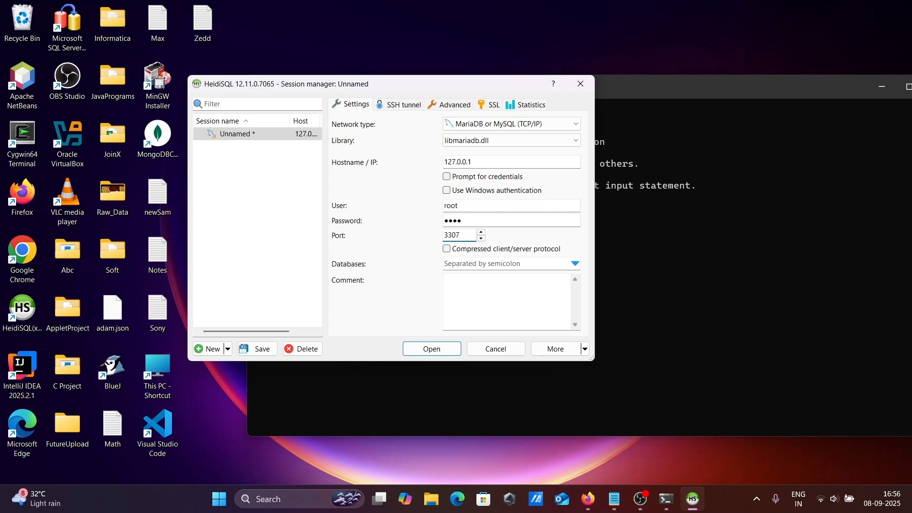
left_click(574, 265)
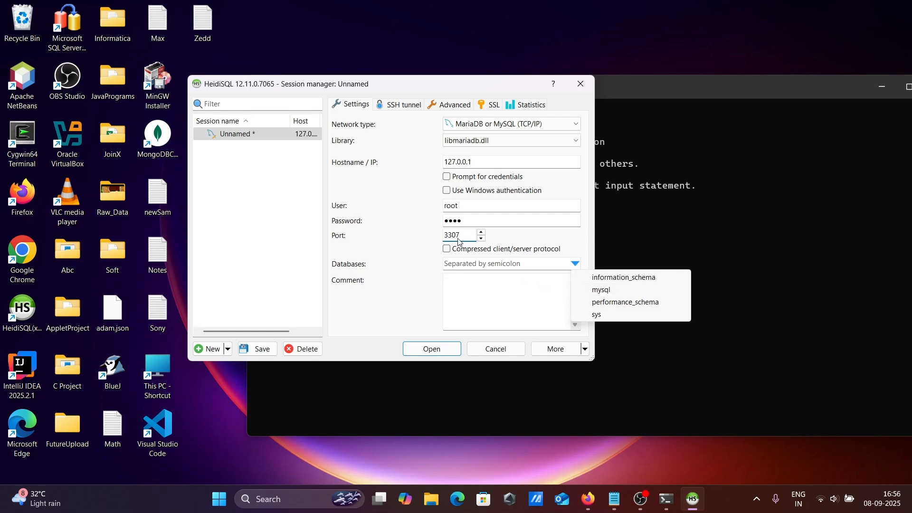
left_click(596, 291)
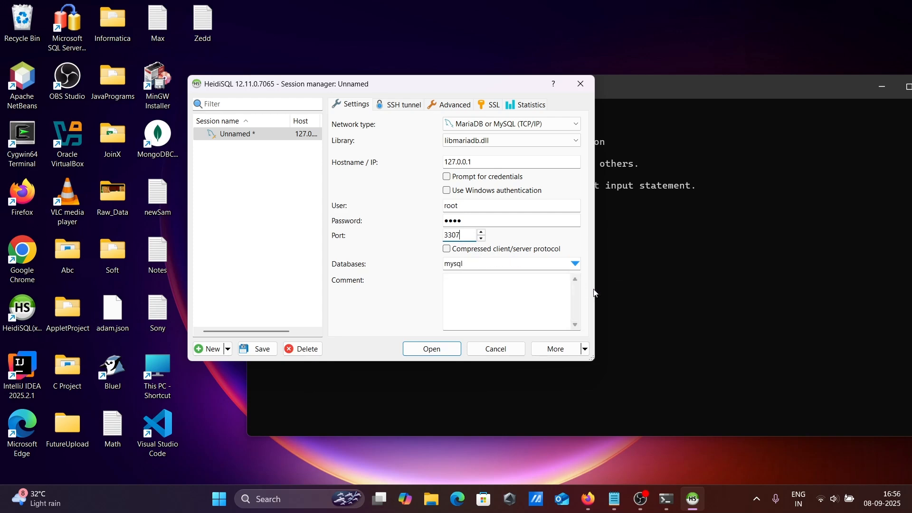
Add the comment "connecting mariadb with heidi", open the session with its modifications saved, and maximize the main window.
left_click(476, 281)
type("connecting mariadb with heidi")
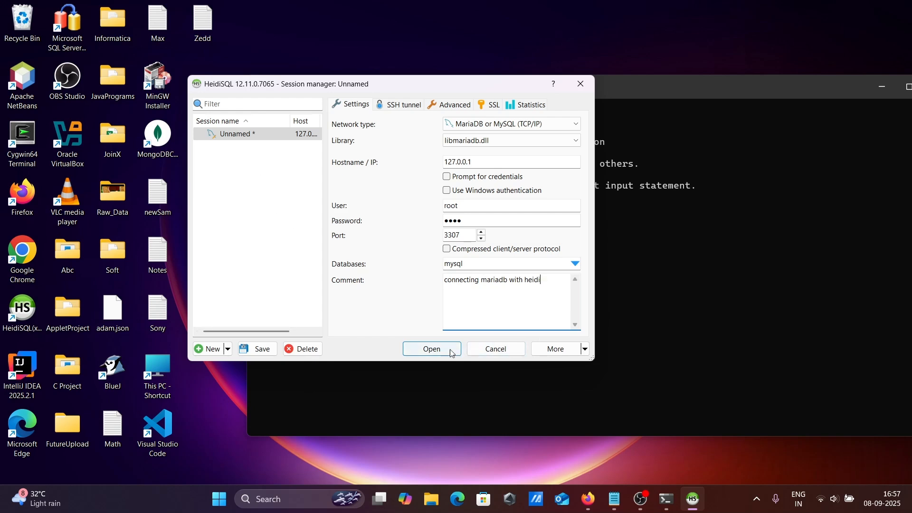
left_click(586, 349)
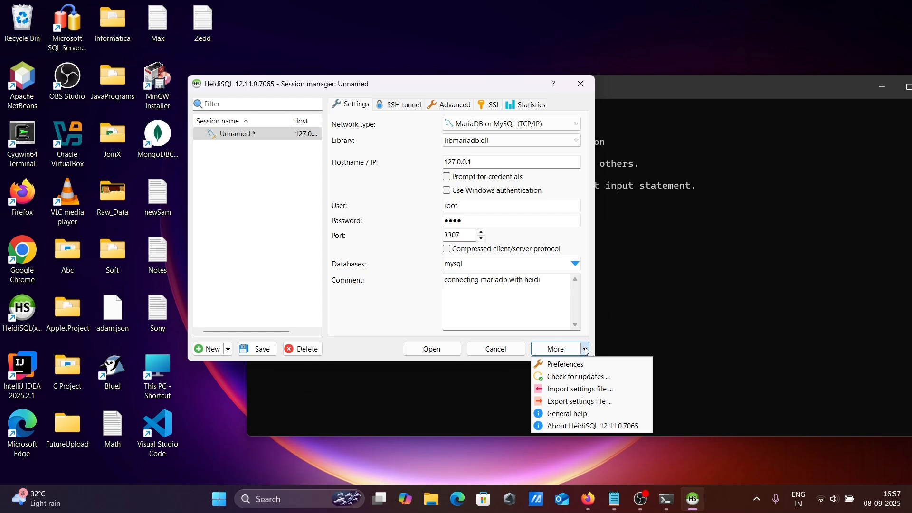
left_click(438, 355)
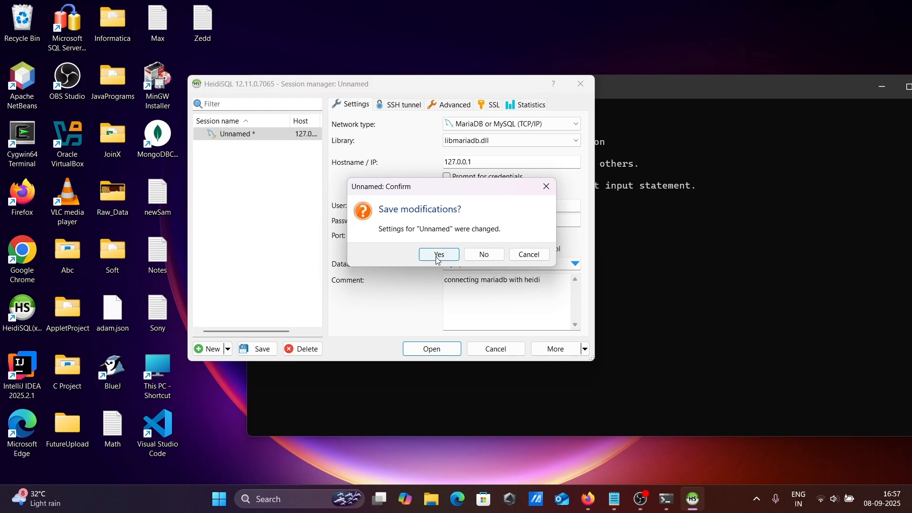
left_click(433, 259)
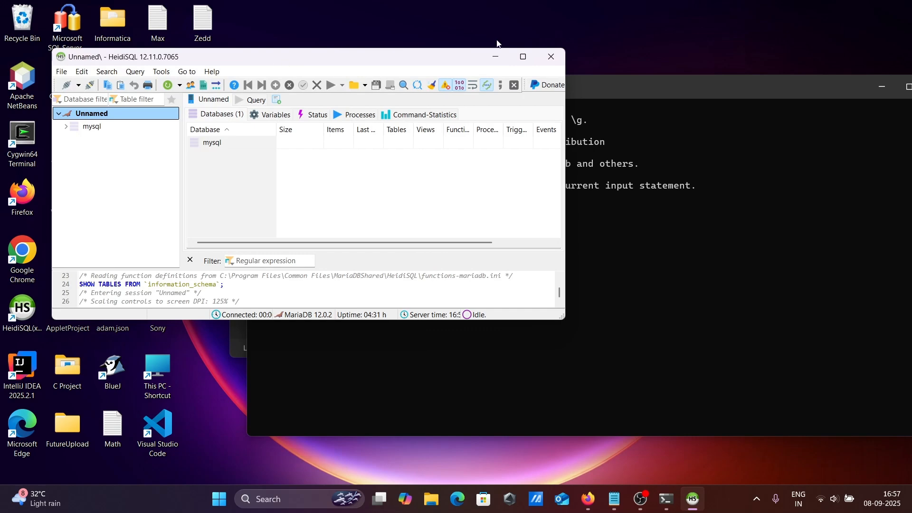
left_click(522, 57)
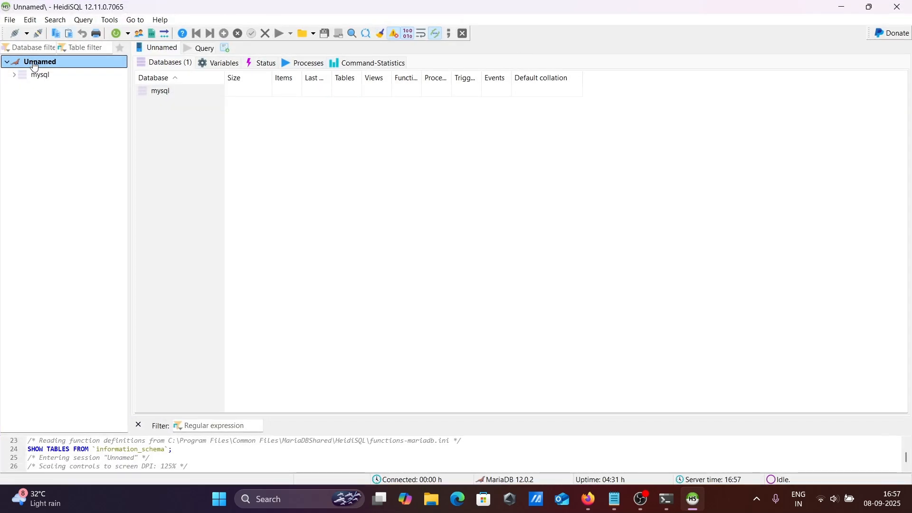
Expand the mysql database and inspect the structure of its help_keyword and gtid_slave_pos tables.
left_click(14, 76)
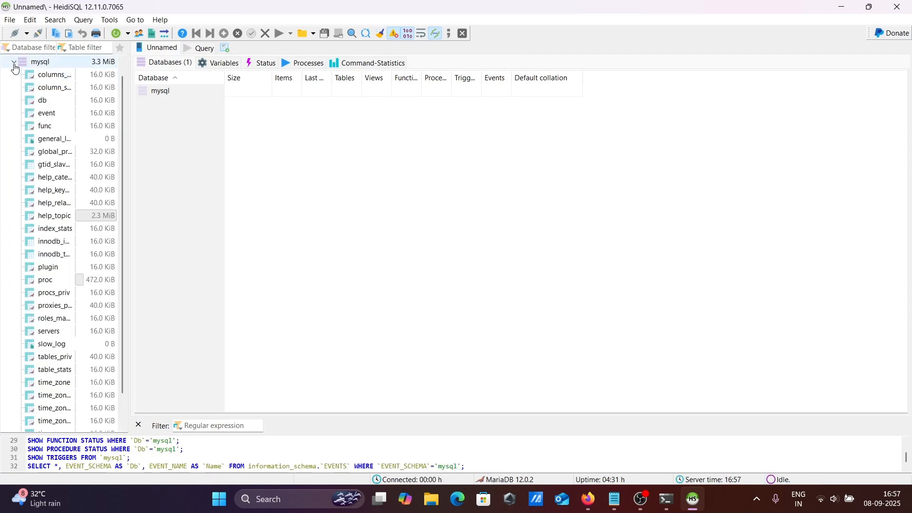
left_click_drag(123, 100, 130, 134)
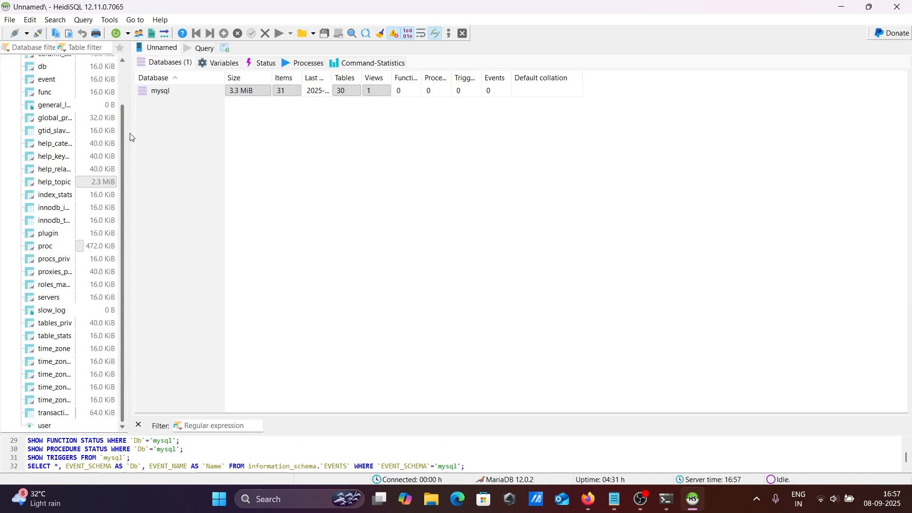
left_click(55, 158)
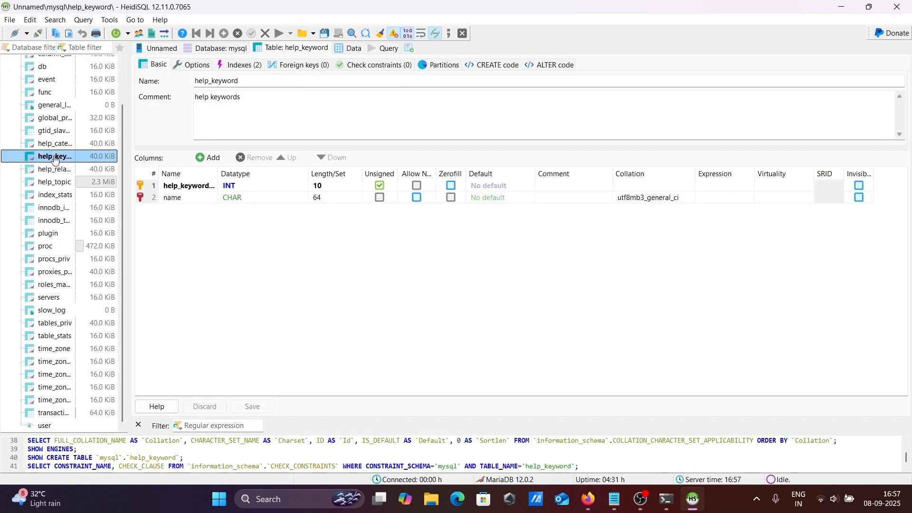
left_click(49, 132)
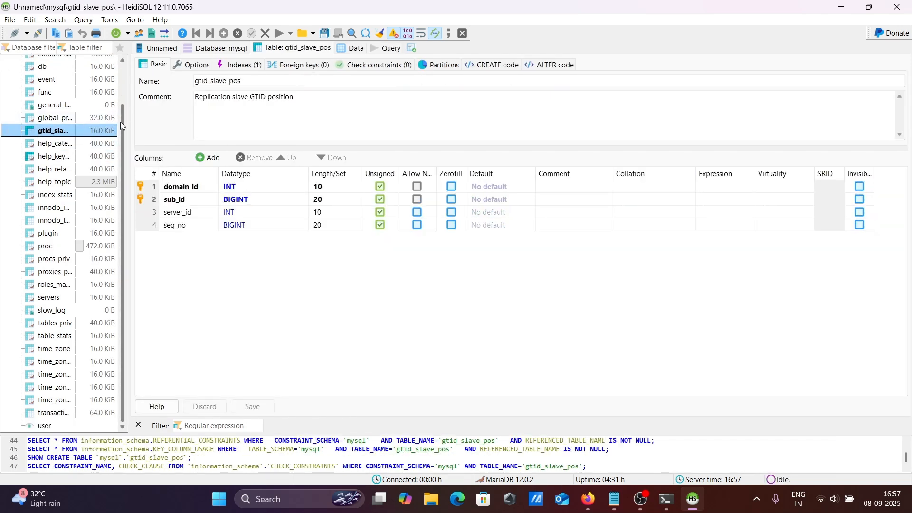
left_click_drag(121, 122, 121, 81)
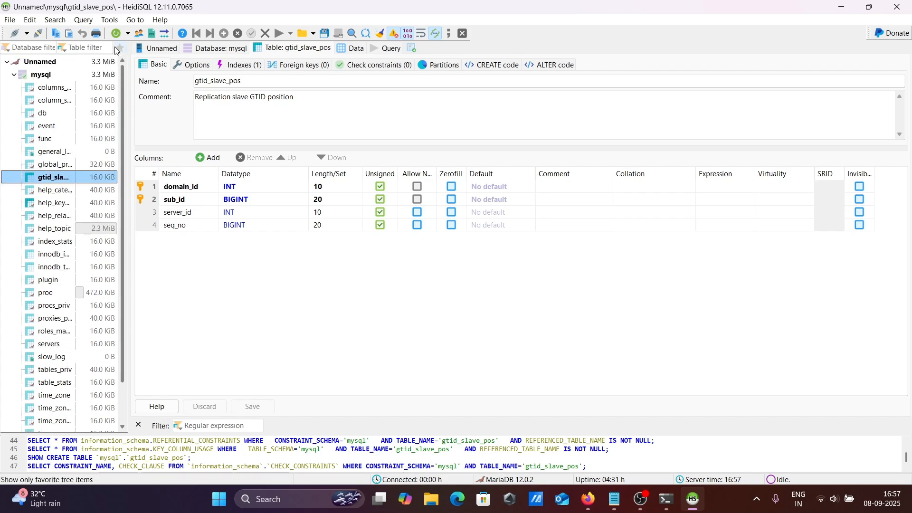
View the mysql database's table list and its name and collation settings, leaving them without changes.
left_click(39, 75)
right_click(39, 75)
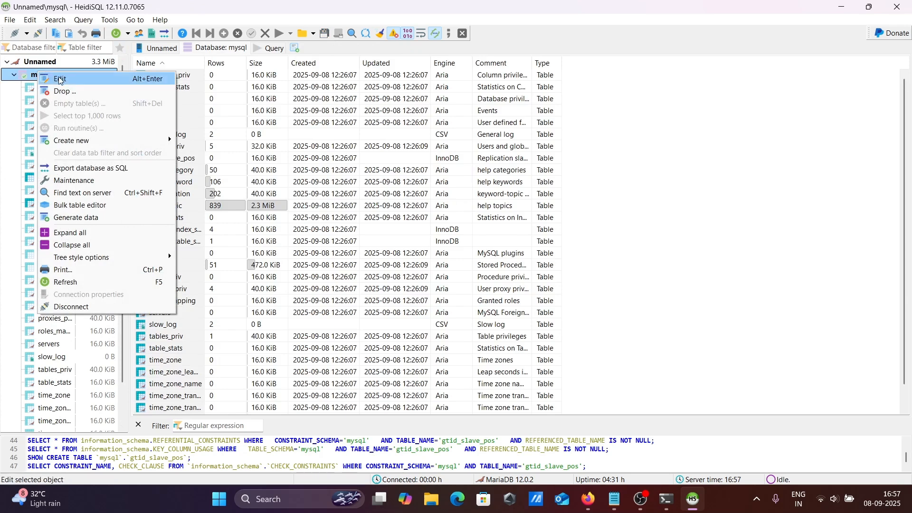
left_click(60, 79)
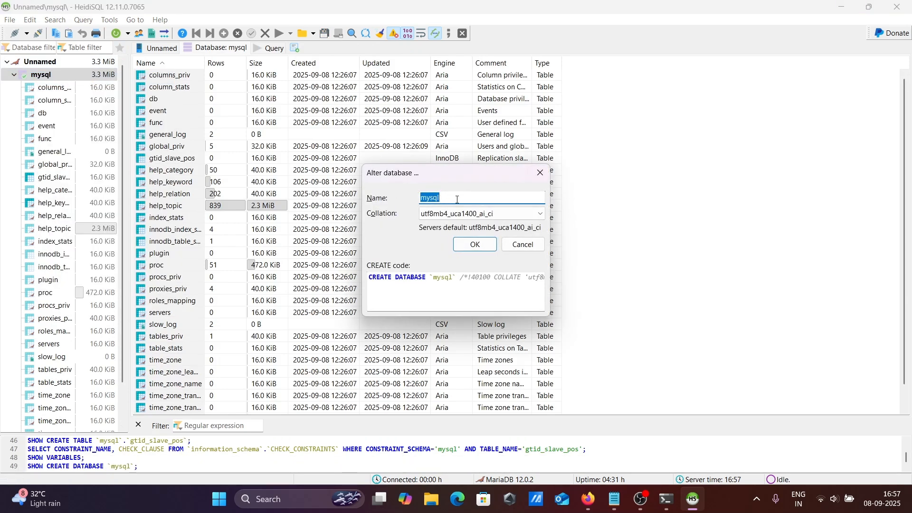
left_click(512, 246)
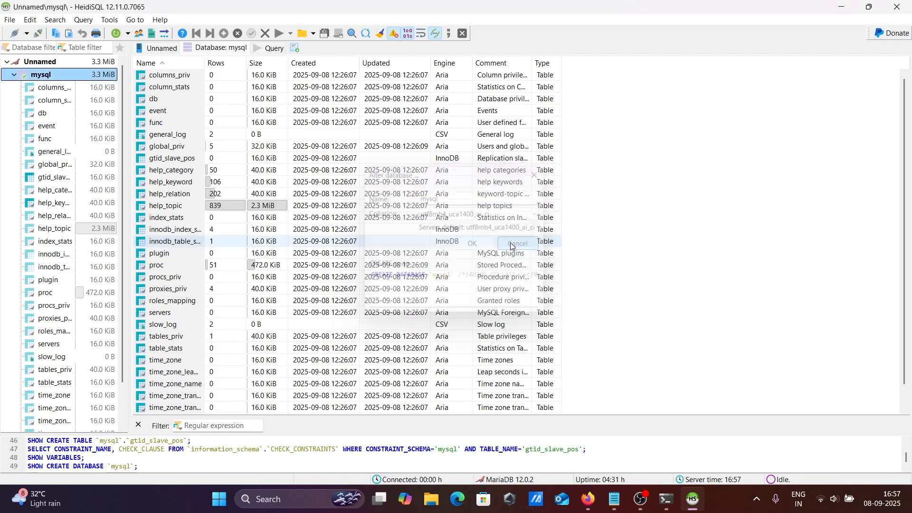
Create a new database named Adam with collation utf8mb4_uca1400_ai_ci in the Unnamed session.
left_click(45, 66)
right_click(46, 67)
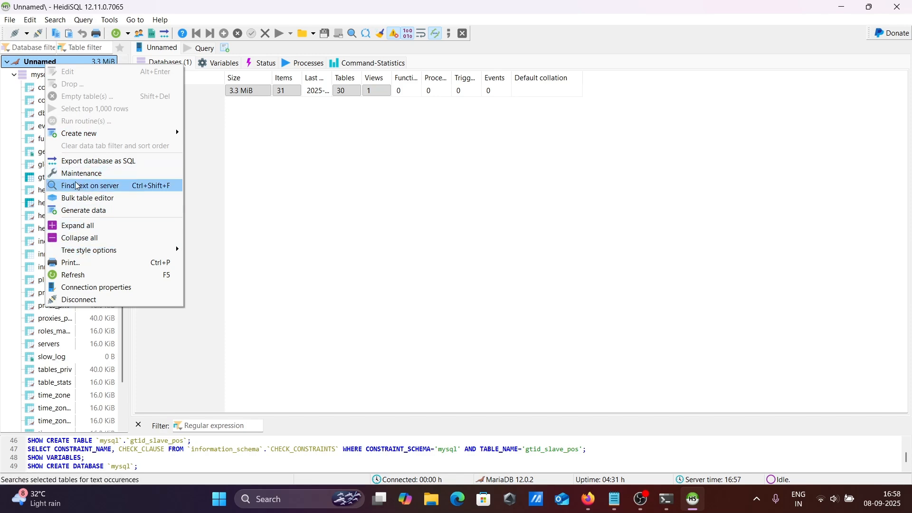
mouse_move(93, 253)
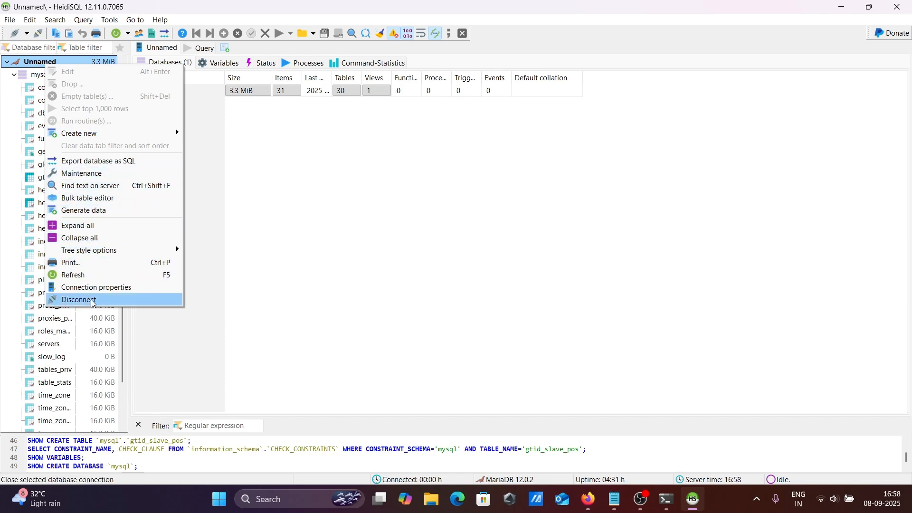
mouse_move(73, 136)
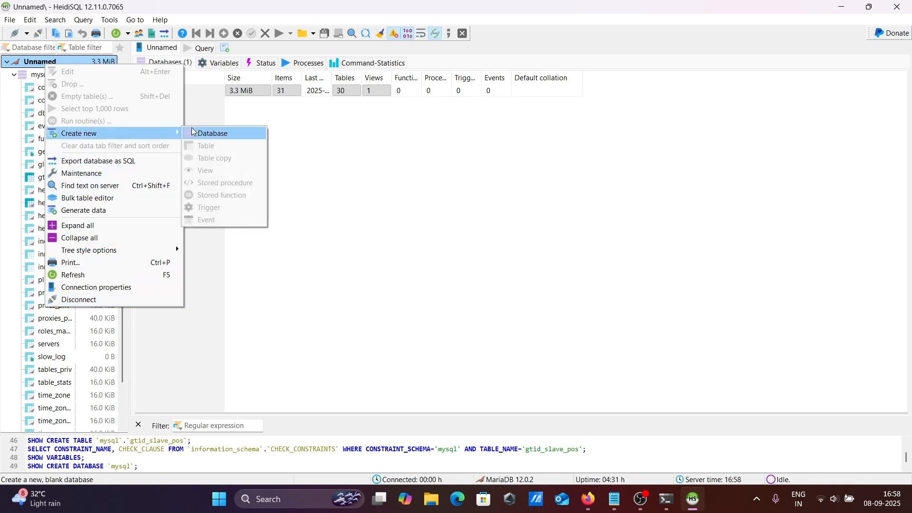
left_click(228, 134)
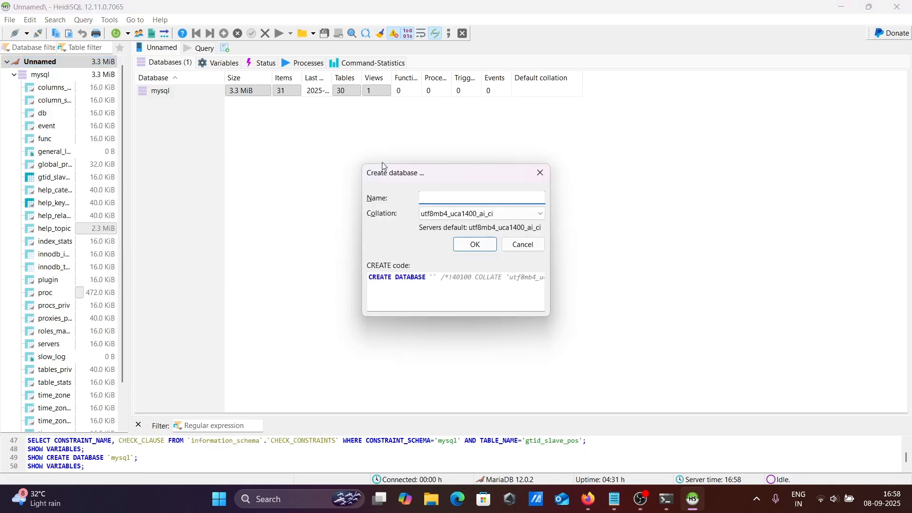
type("Adam")
left_click(474, 244)
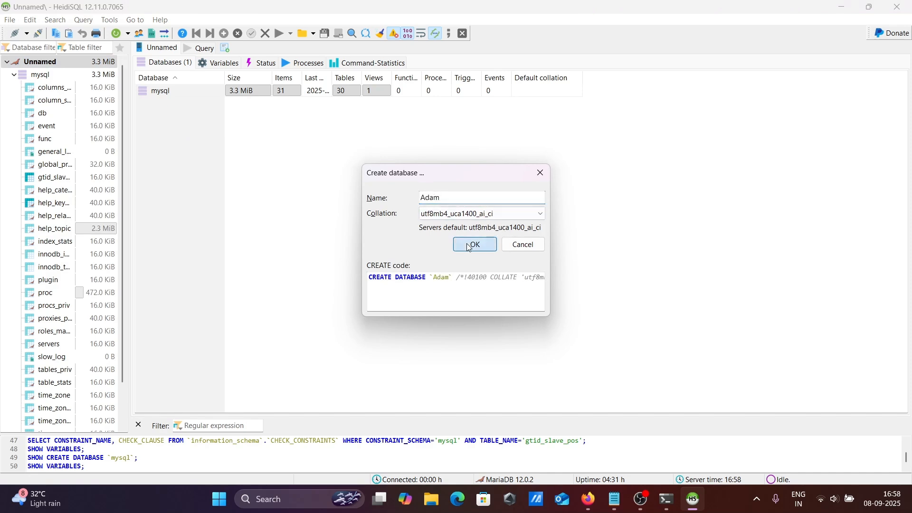
Expand the mysql database, look through its list of tables, and collapse it again.
left_click(15, 76)
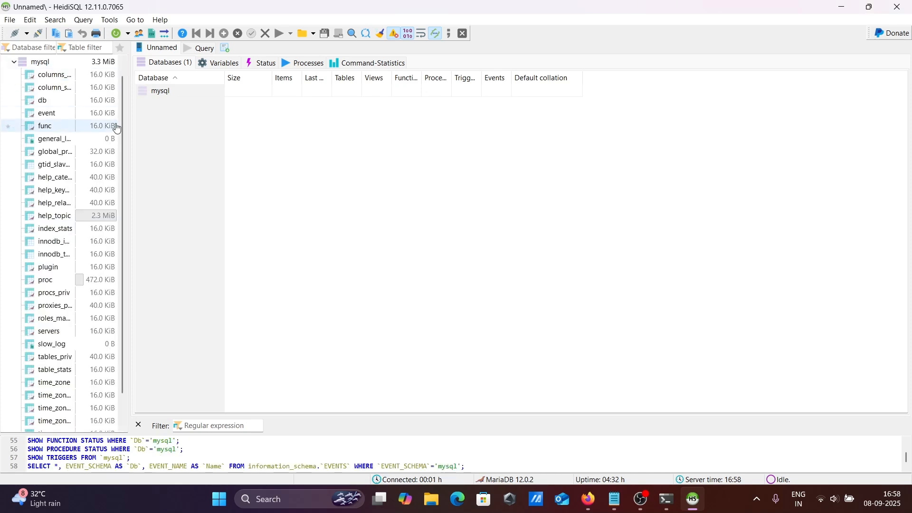
scroll(124, 151, "down", 2)
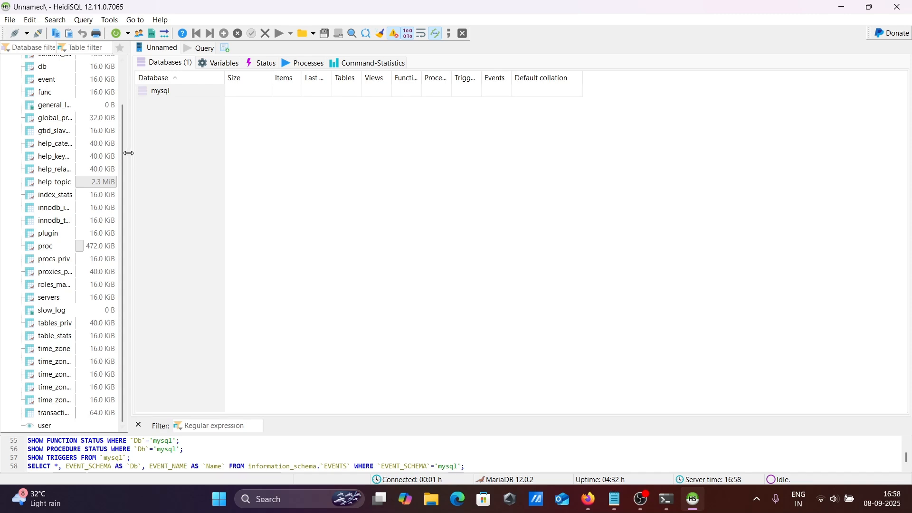
scroll(123, 139, "up", 3)
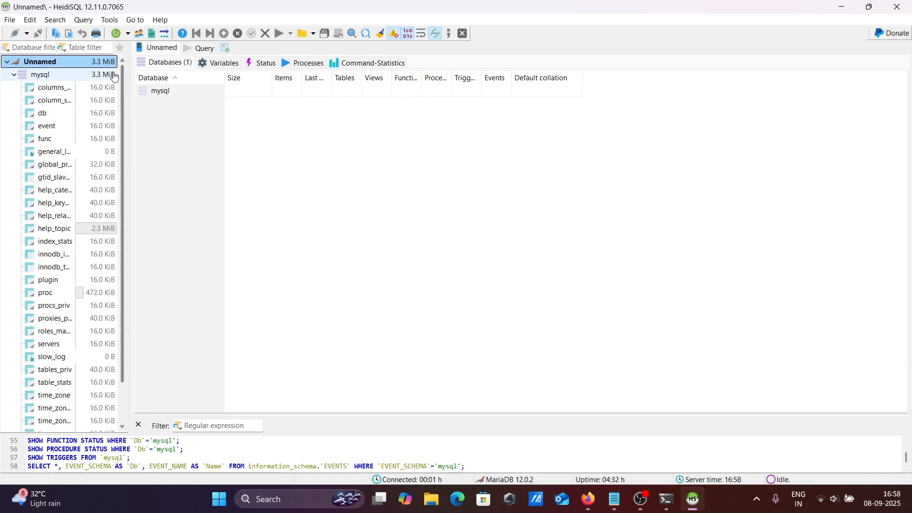
left_click(14, 76)
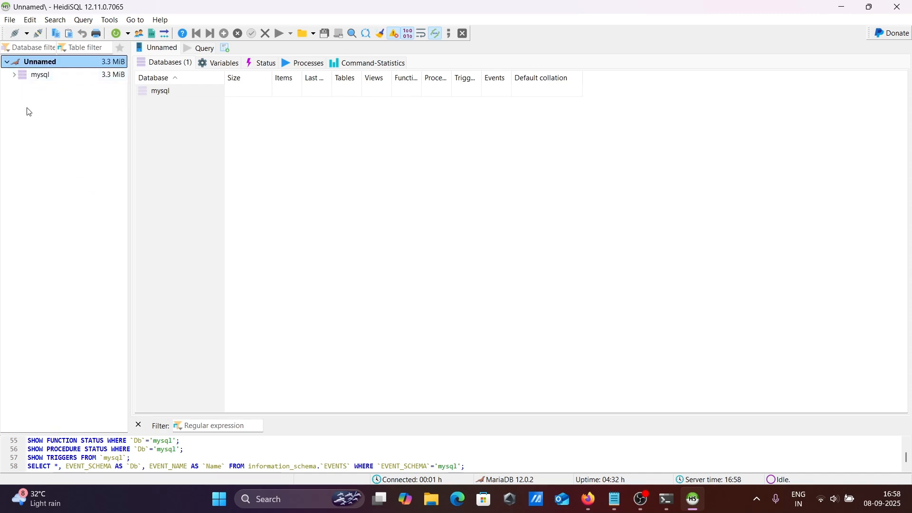
Refresh the Unnamed session's database list and open the Adam database.
right_click(27, 63)
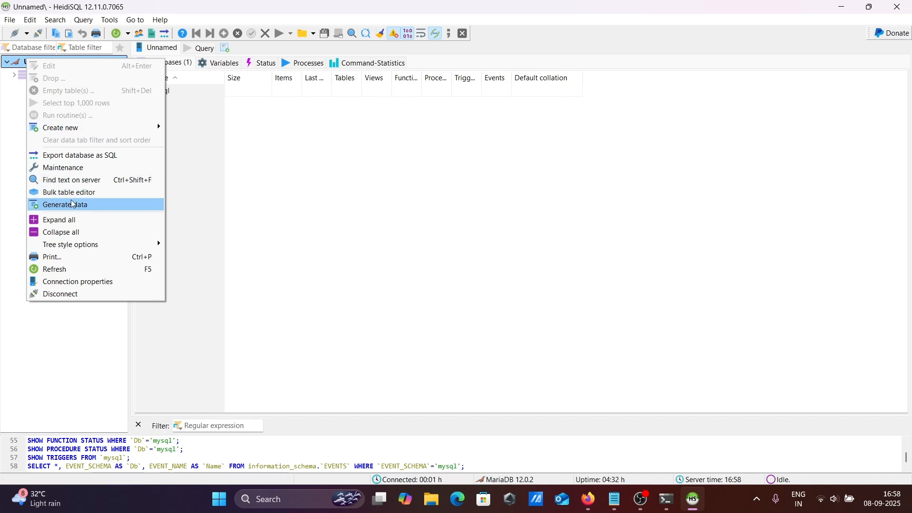
left_click(60, 270)
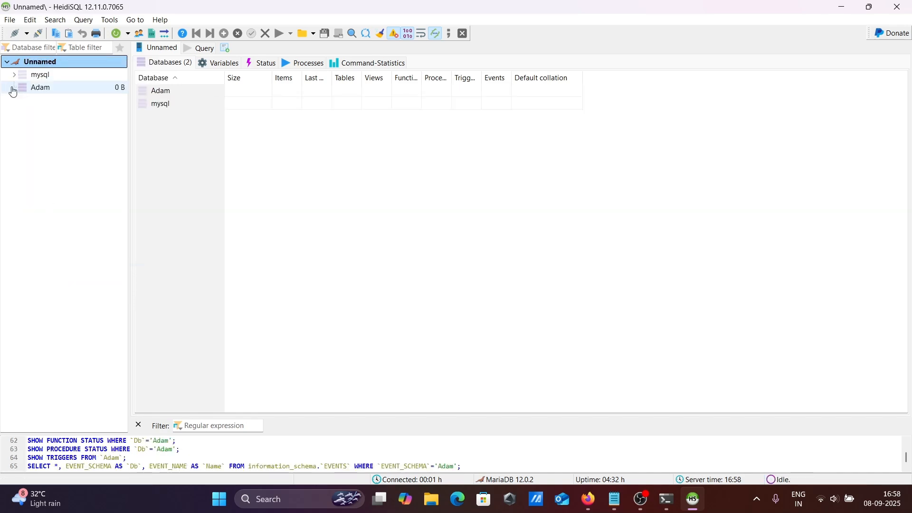
left_click(34, 94)
Check which object types can be created in the Adam database, without creating any.
right_click(35, 95)
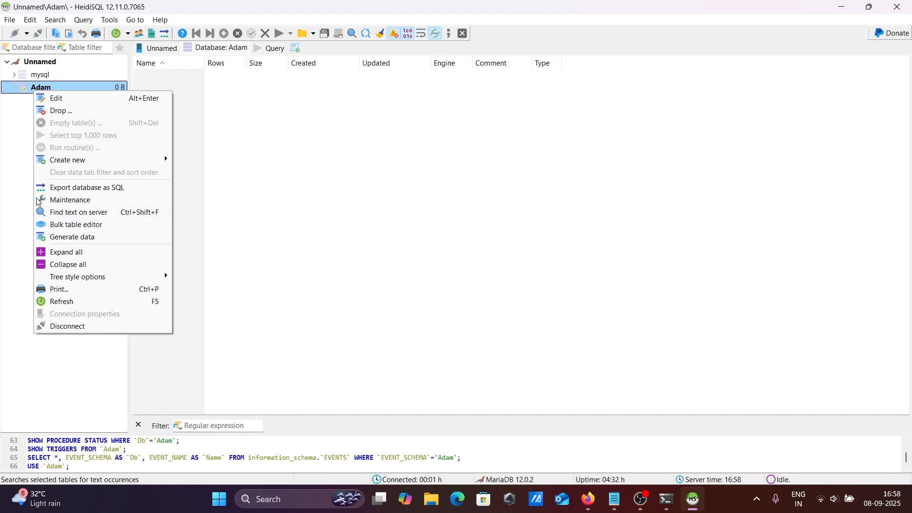
mouse_move(70, 165)
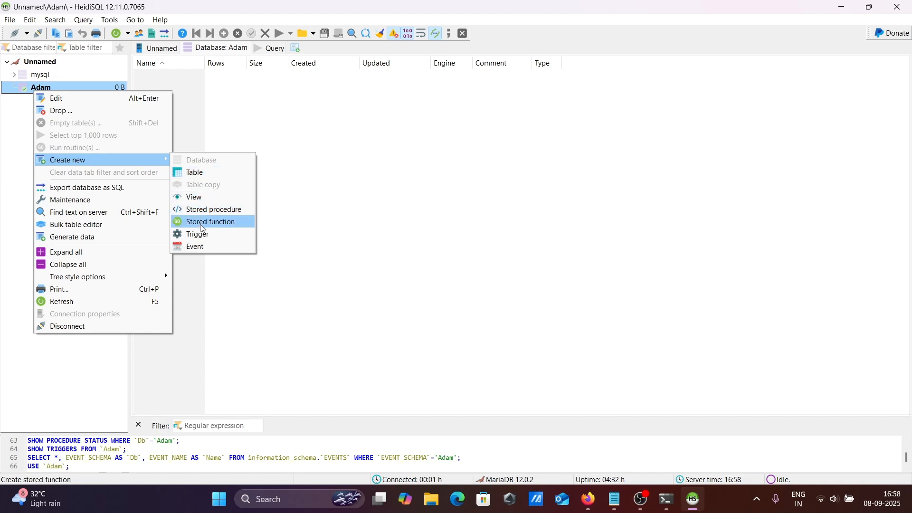
left_click(203, 132)
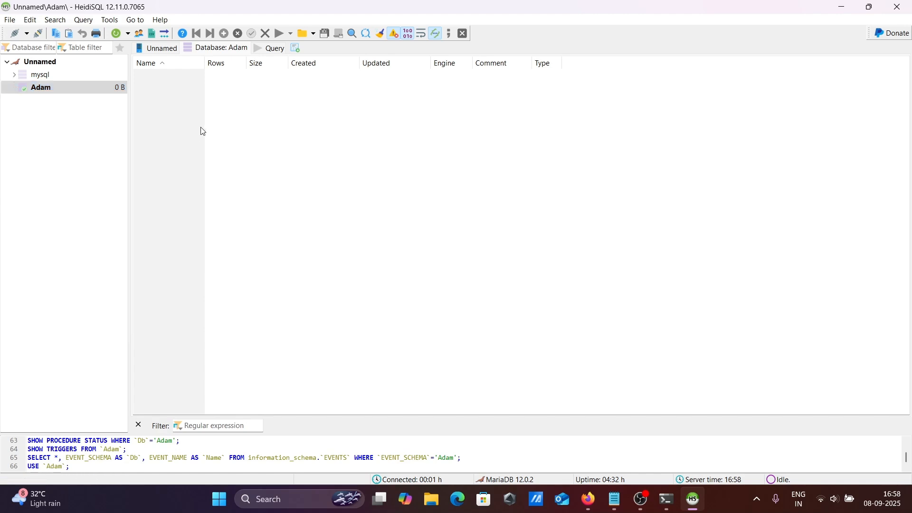
Switch to Notepad to view the MariaDB connection notes in Zedd.txt and deselect the SHOW VARIABLES query.
left_click(617, 505)
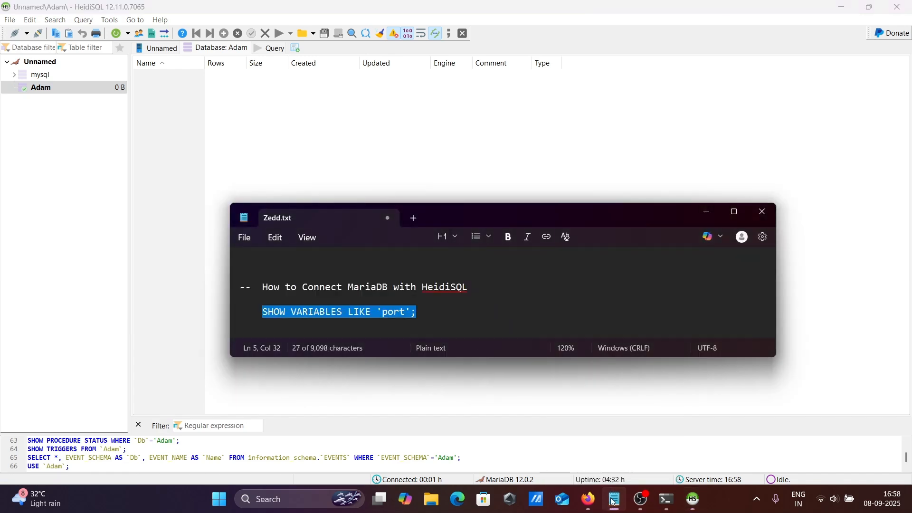
left_click(325, 287)
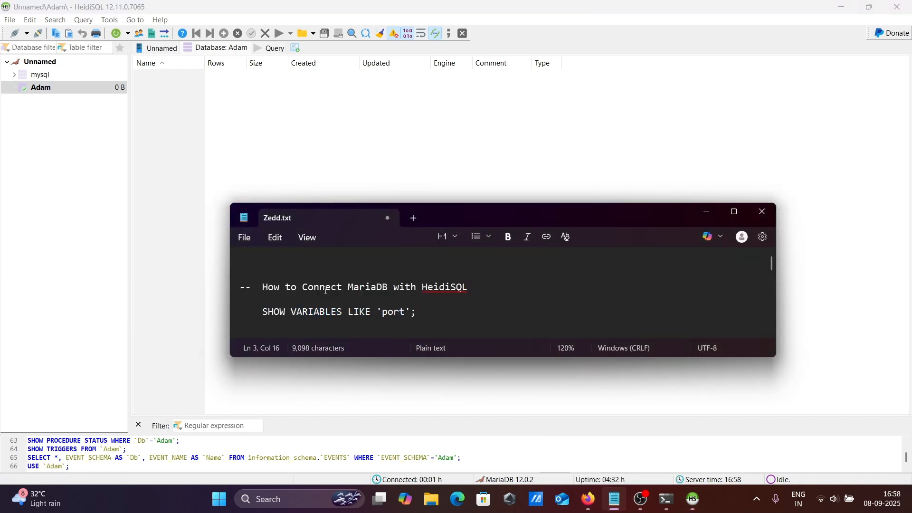